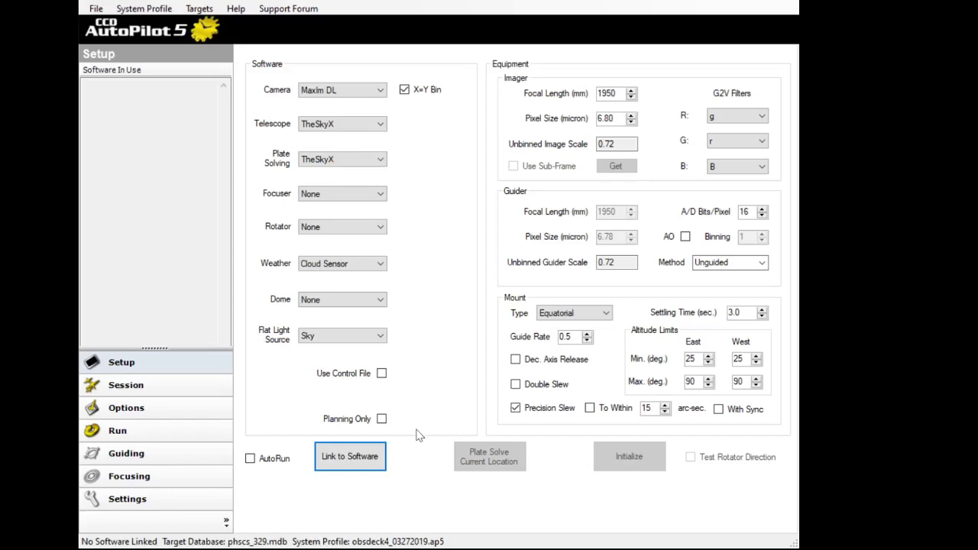
Step: Turn on Planning Only and link CCD AutoPilot to the server astronomy software
{"action": "left_click", "coordinate": [382, 420]}
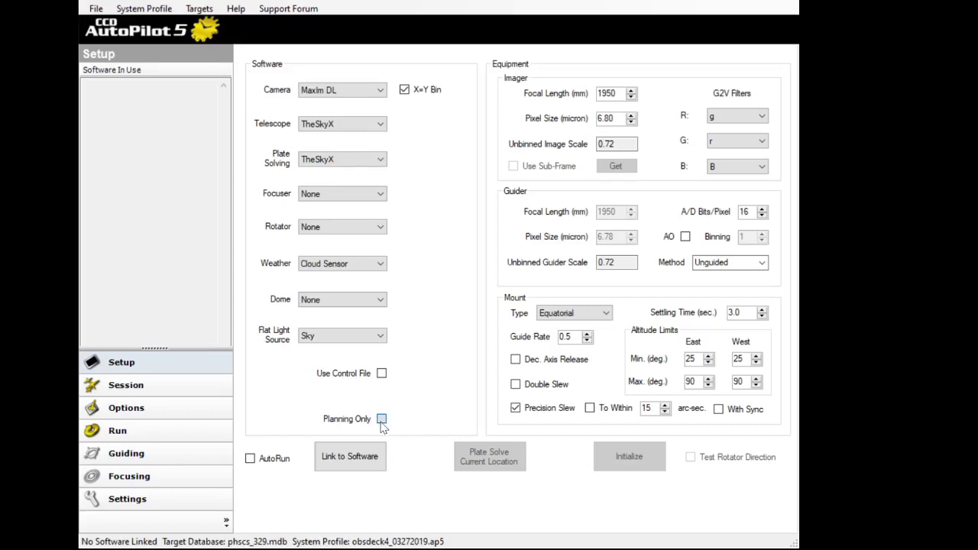
{"action": "left_click", "coordinate": [351, 456]}
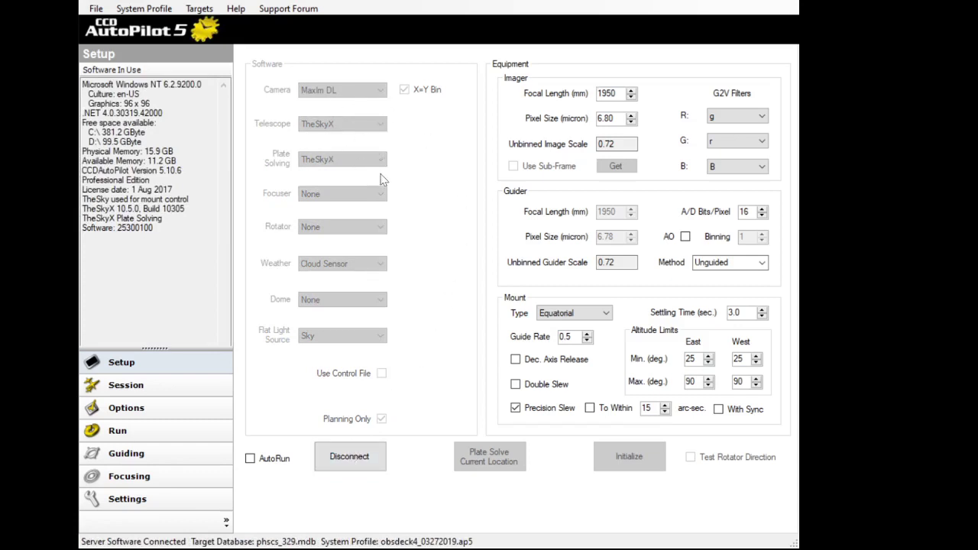
Step: Open Session and review the Light Frames list, where ATLAS41 runs 200-second V exposures at 2x2 binning
{"action": "left_click", "coordinate": [125, 388]}
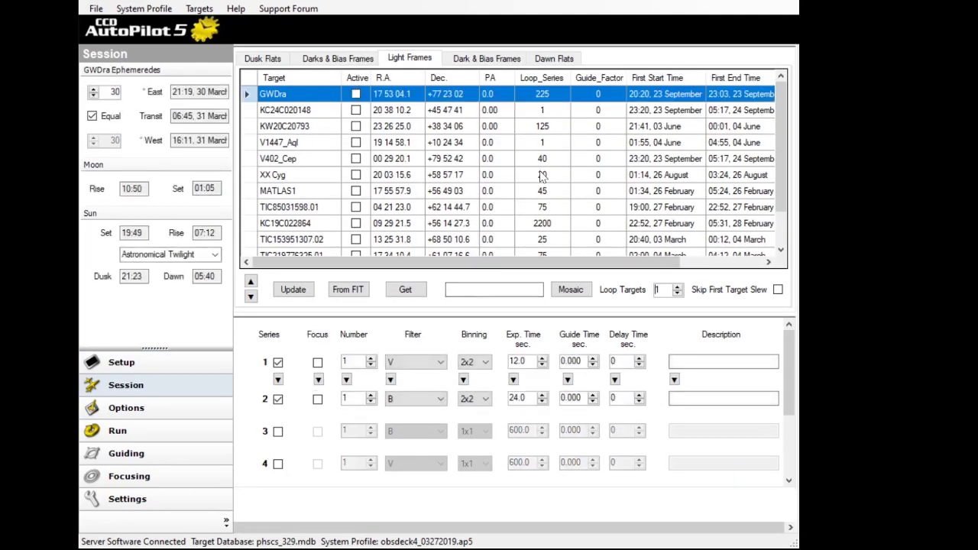
{"action": "scroll", "coordinate": [449, 143], "scroll_direction": "down", "scroll_amount": 1}
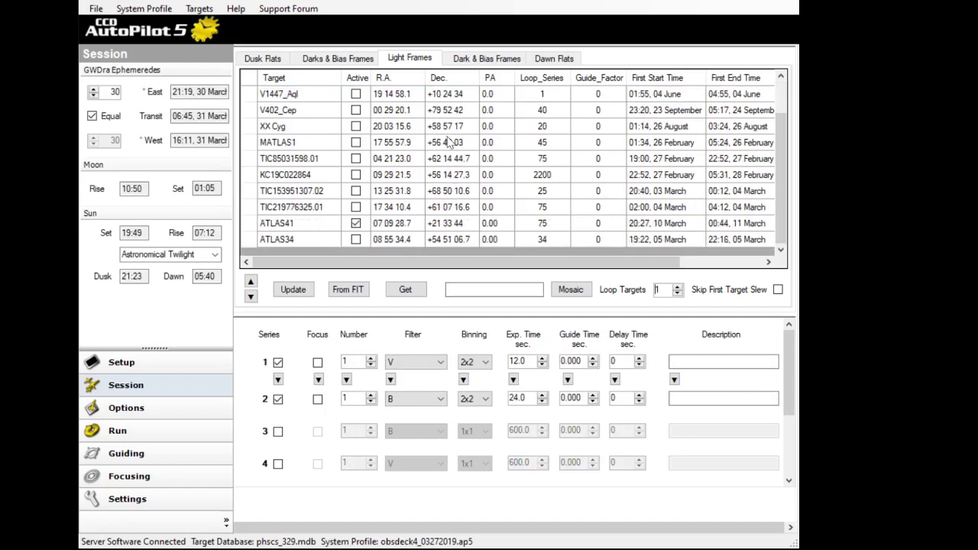
{"action": "scroll", "coordinate": [451, 143], "scroll_direction": "up", "scroll_amount": 1}
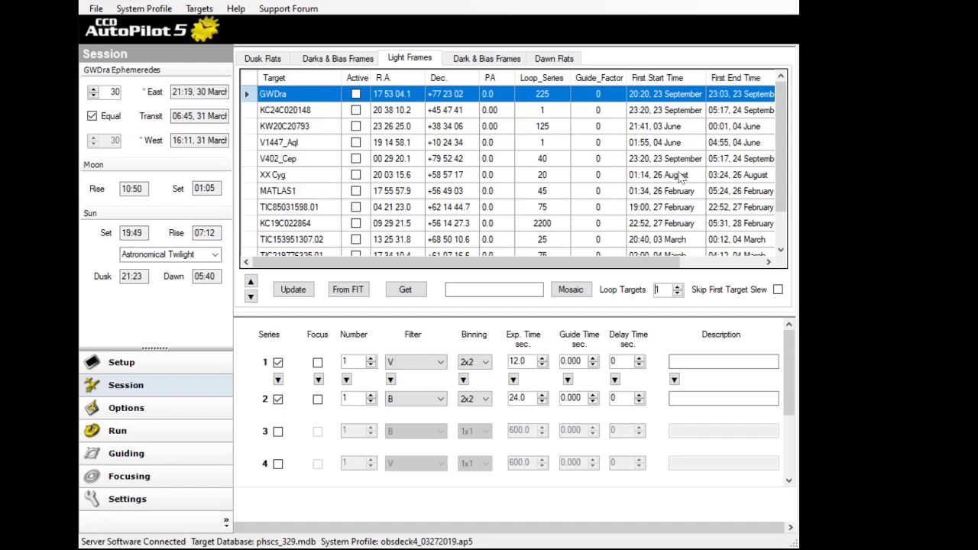
{"action": "scroll", "coordinate": [663, 191], "scroll_direction": "down", "scroll_amount": 1}
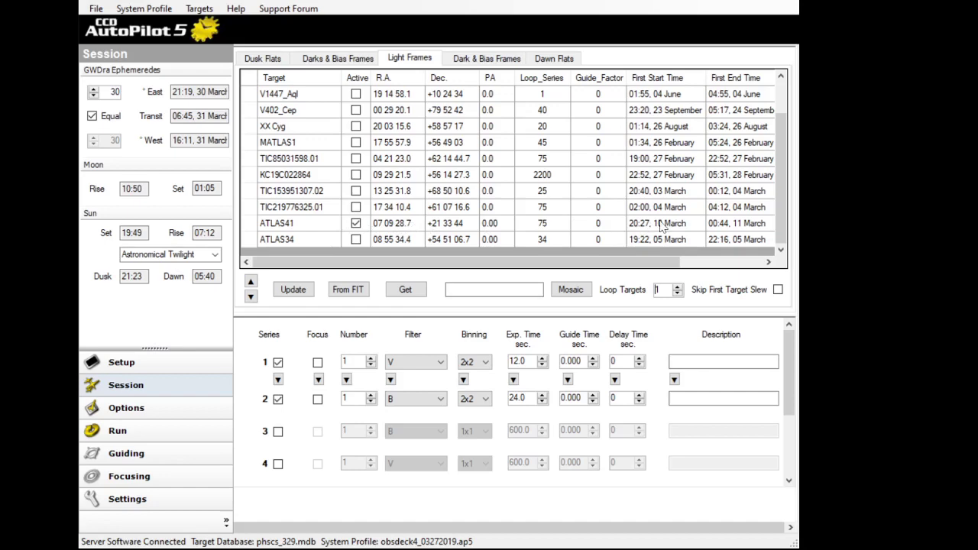
{"action": "scroll", "coordinate": [376, 141], "scroll_direction": "up", "scroll_amount": 1}
{"action": "scroll", "coordinate": [375, 142], "scroll_direction": "down", "scroll_amount": 1}
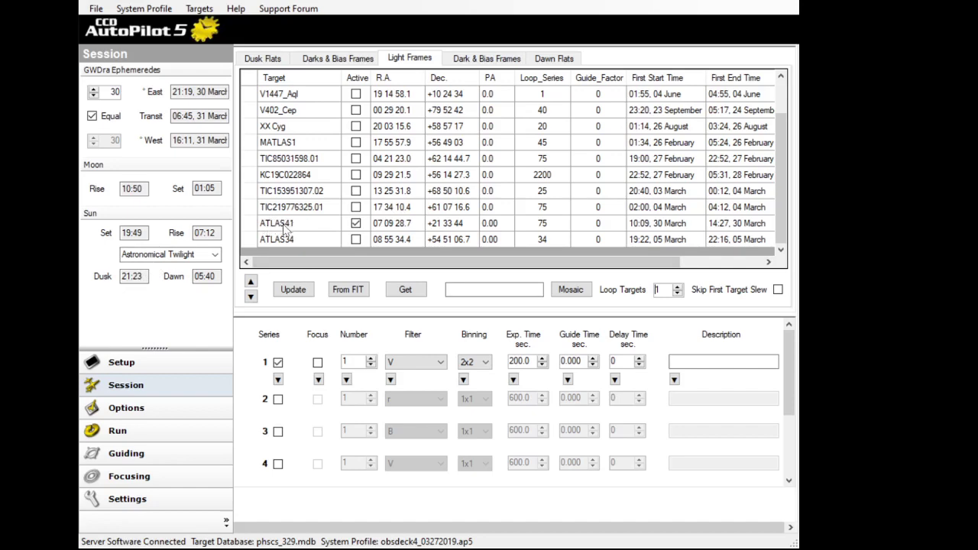
Step: Set ATLAS41's First Start Time to 21:23 on 30 March and update its end to 01:40
{"action": "left_click", "coordinate": [635, 224]}
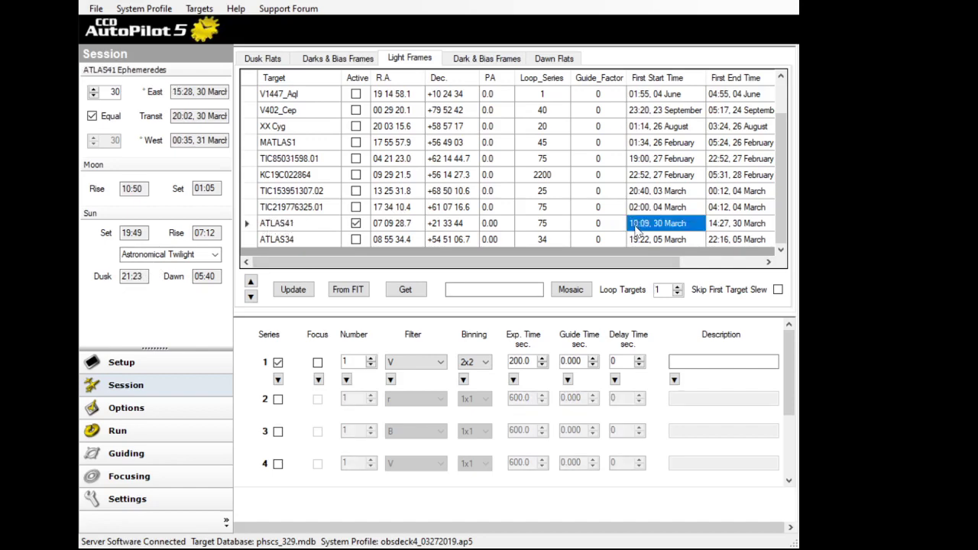
{"action": "left_click", "coordinate": [635, 227]}
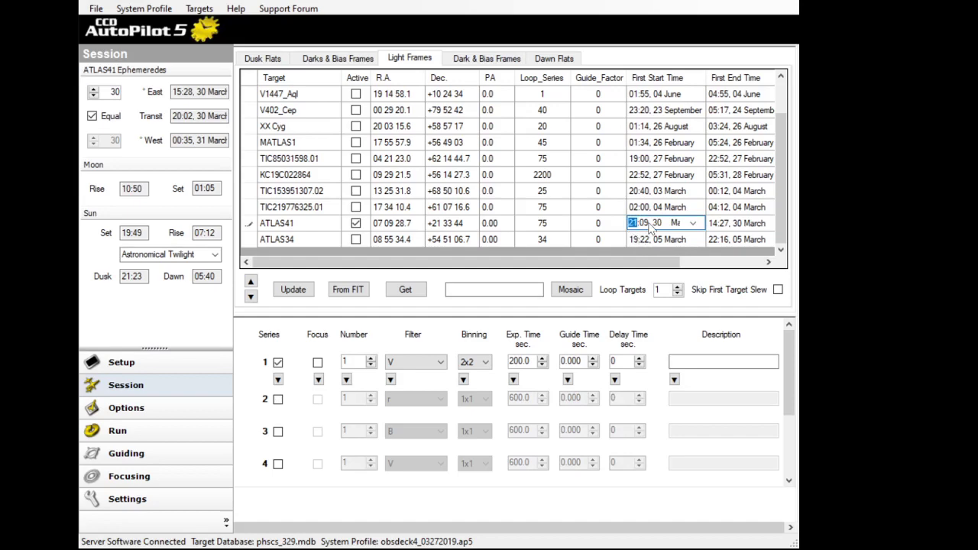
{"action": "left_click", "coordinate": [645, 225]}
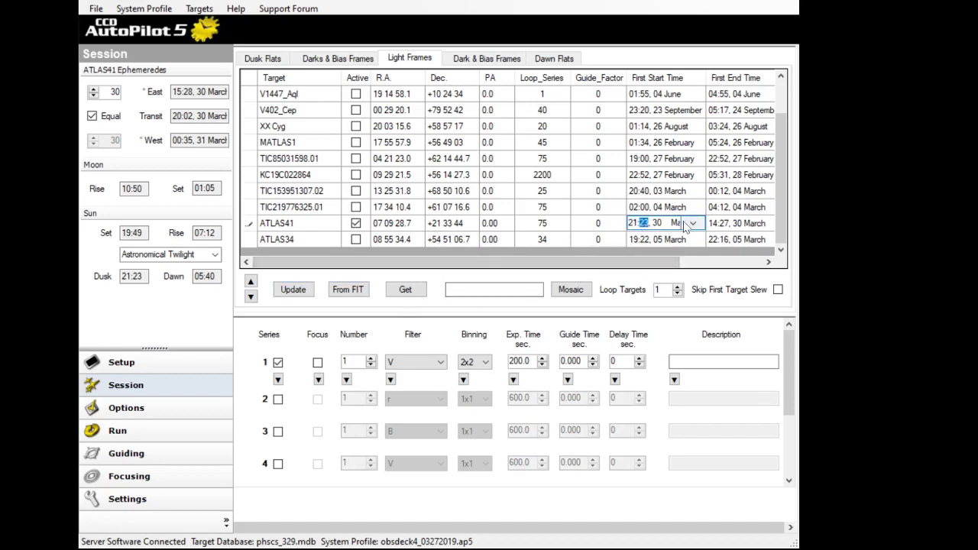
{"action": "left_click", "coordinate": [293, 289]}
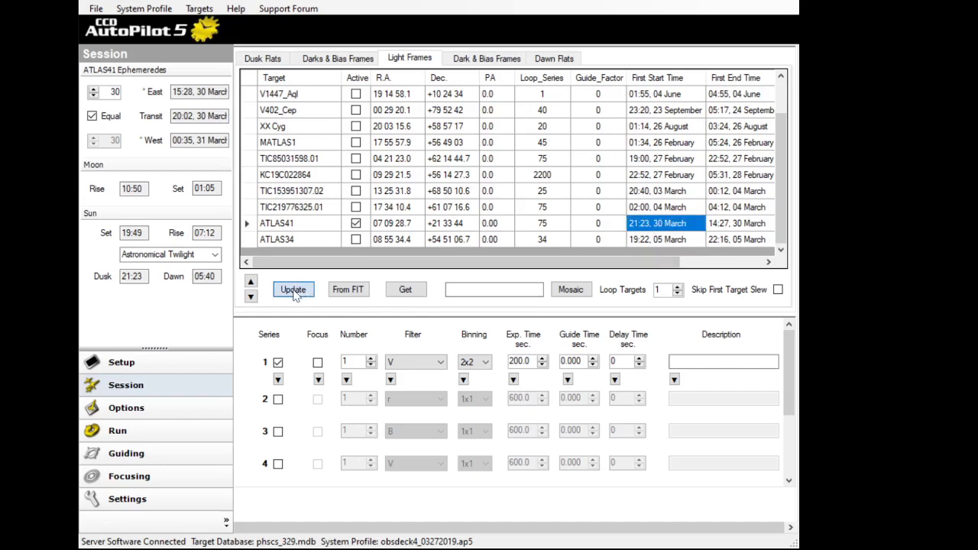
{"action": "left_click", "coordinate": [293, 290]}
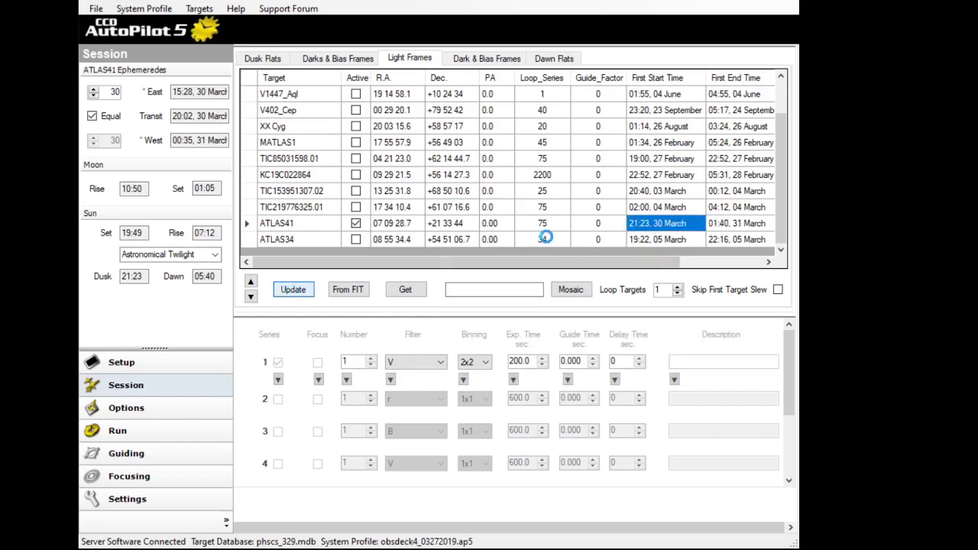
{"action": "left_click", "coordinate": [277, 223]}
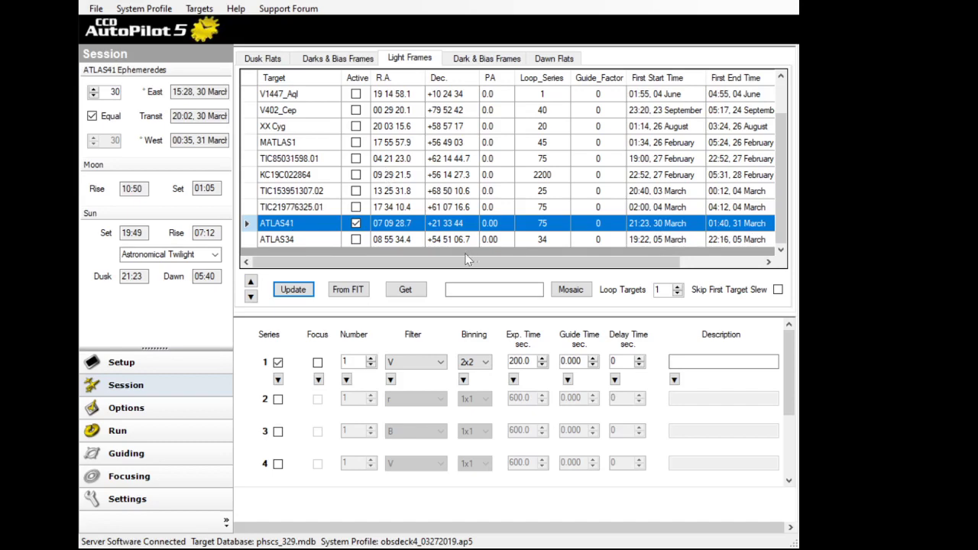
Step: Deactivate ATLAS41 and make ATLAS34 the active target
{"action": "left_click", "coordinate": [356, 223]}
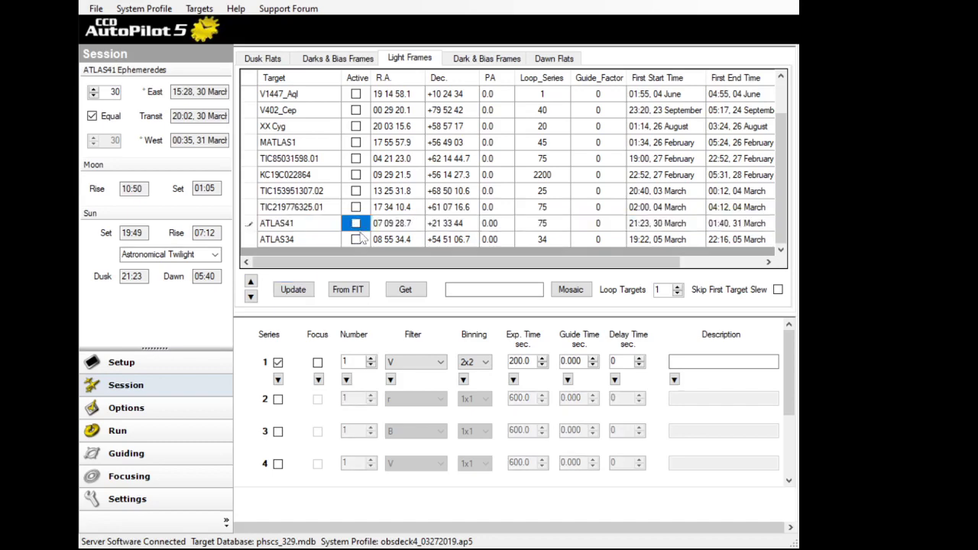
{"action": "left_click", "coordinate": [355, 240]}
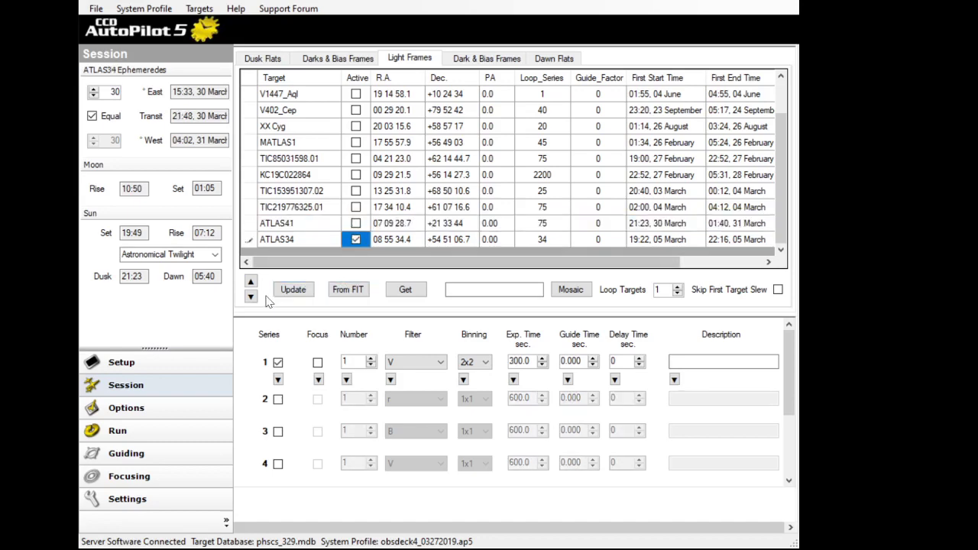
{"action": "left_click", "coordinate": [295, 291]}
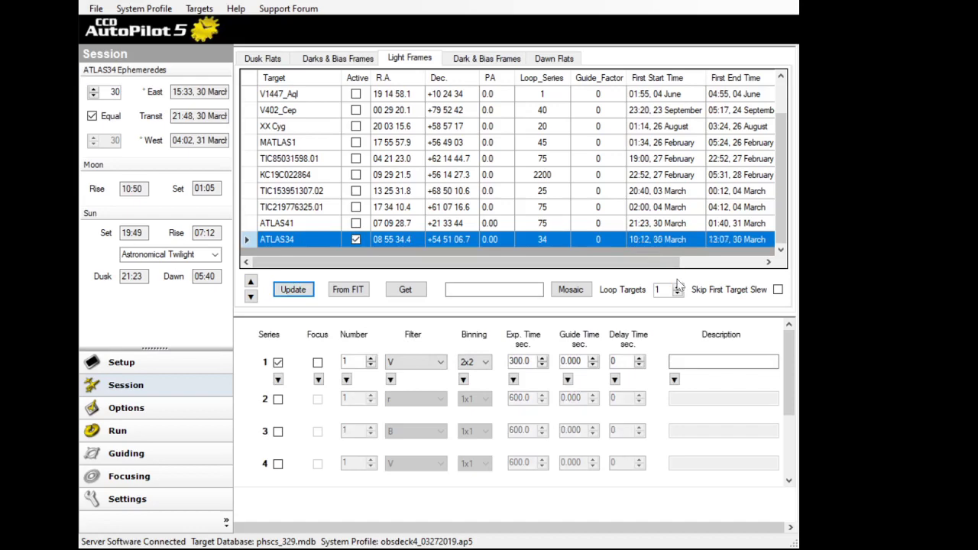
Step: Set ATLAS34's First Start Time to 21:23, 30 March, so it ends at 00:17
{"action": "left_click", "coordinate": [637, 243]}
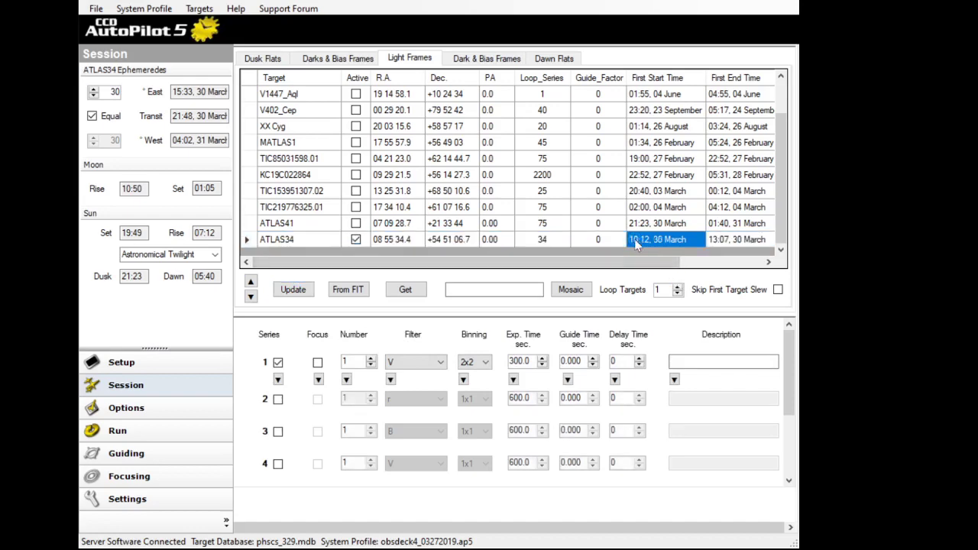
{"action": "left_click", "coordinate": [636, 243]}
{"action": "left_click", "coordinate": [634, 243]}
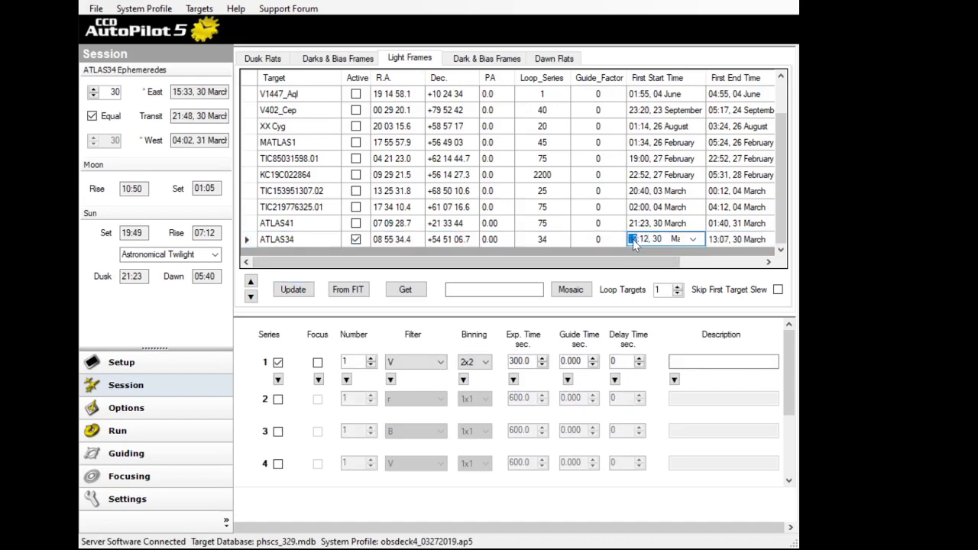
{"action": "left_click", "coordinate": [648, 243]}
{"action": "left_click", "coordinate": [298, 290]}
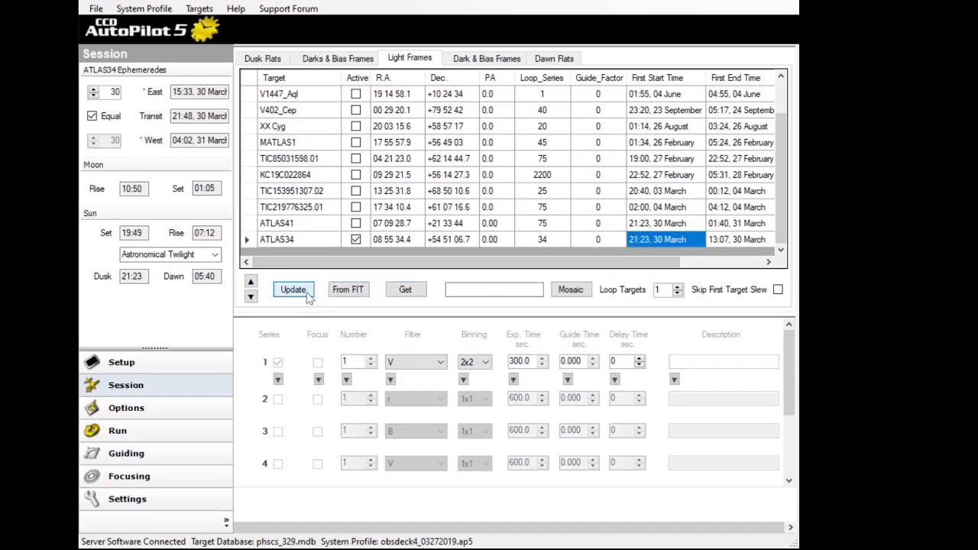
{"action": "left_click", "coordinate": [305, 291]}
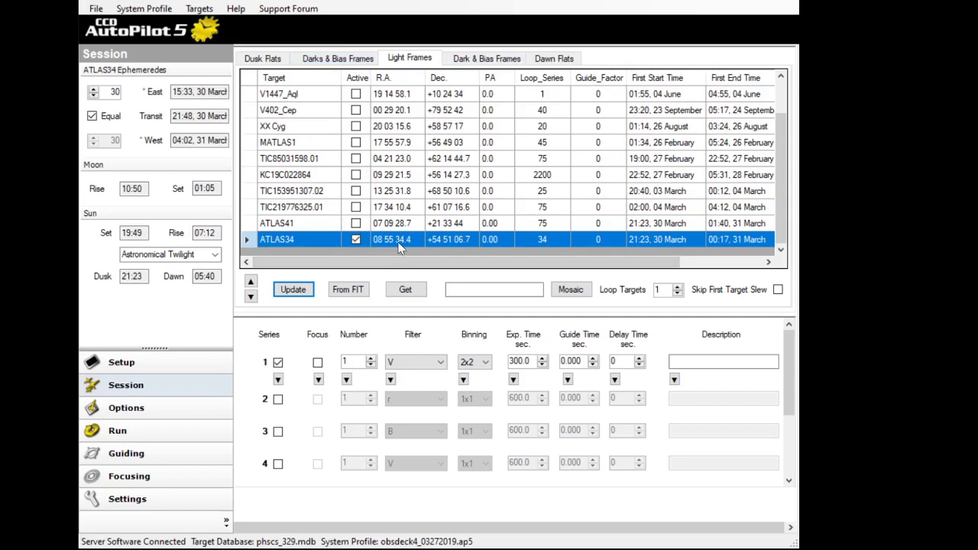
Step: Select KC19C022864 and move it down four places to sit below ATLAS34 at the list's end
{"action": "scroll", "coordinate": [407, 239], "scroll_direction": "up", "scroll_amount": 1}
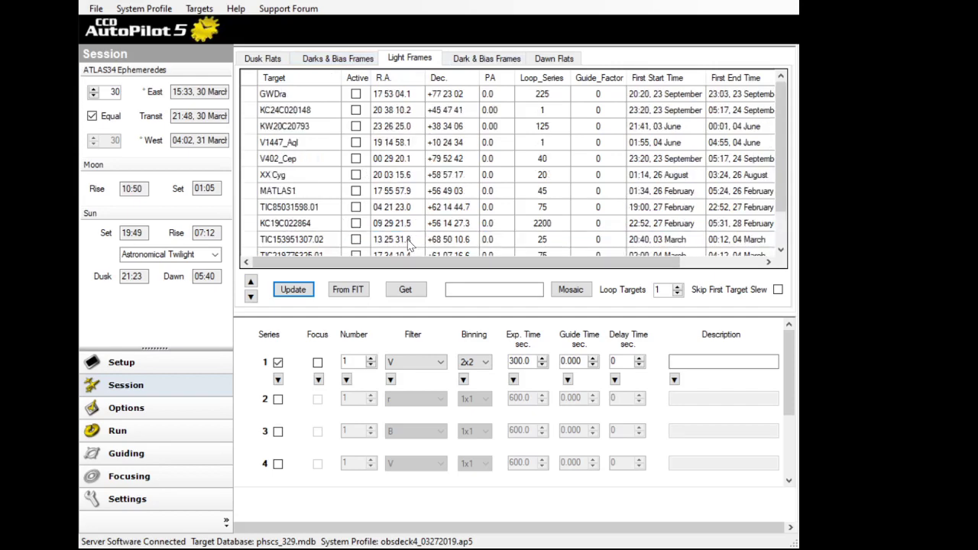
{"action": "scroll", "coordinate": [408, 243], "scroll_direction": "down", "scroll_amount": 1}
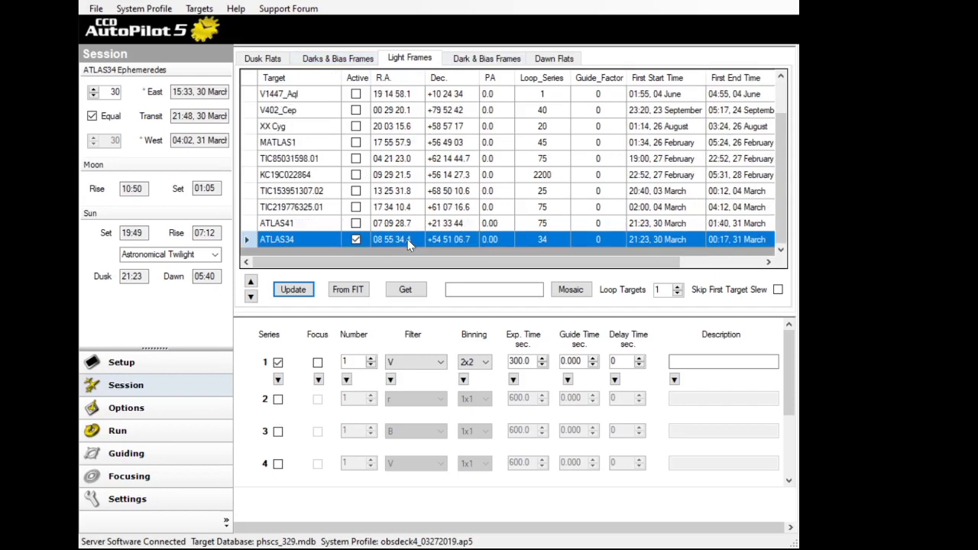
{"action": "left_click", "coordinate": [392, 178]}
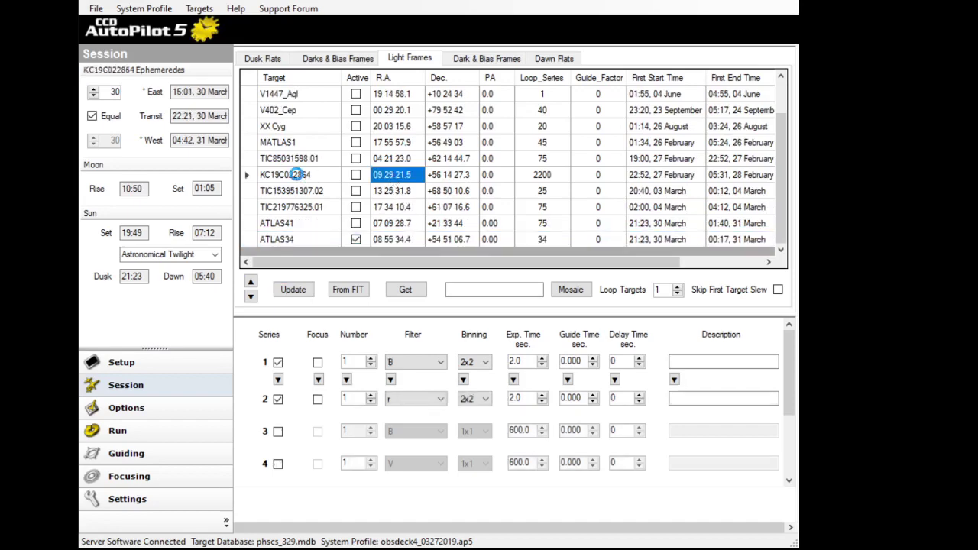
{"action": "left_click", "coordinate": [299, 177]}
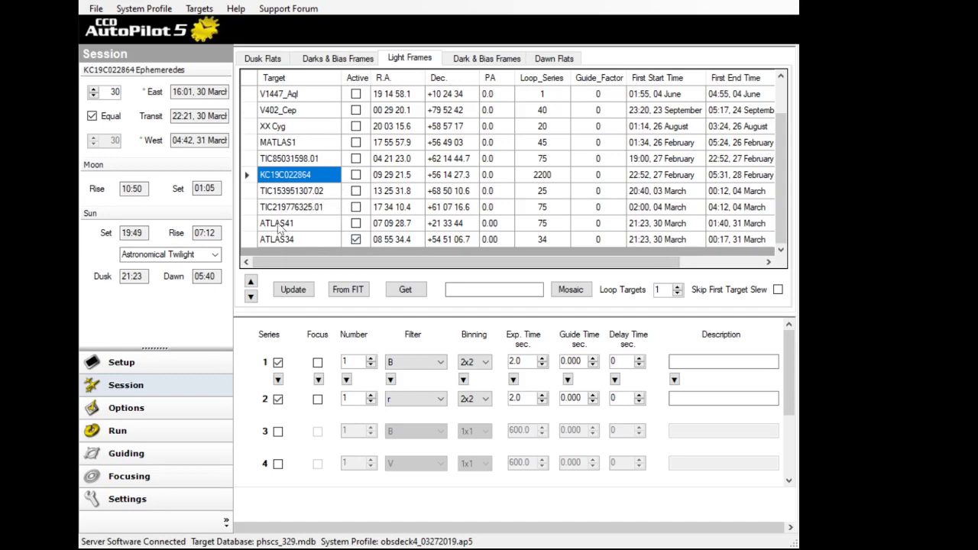
{"action": "left_click", "coordinate": [250, 296]}
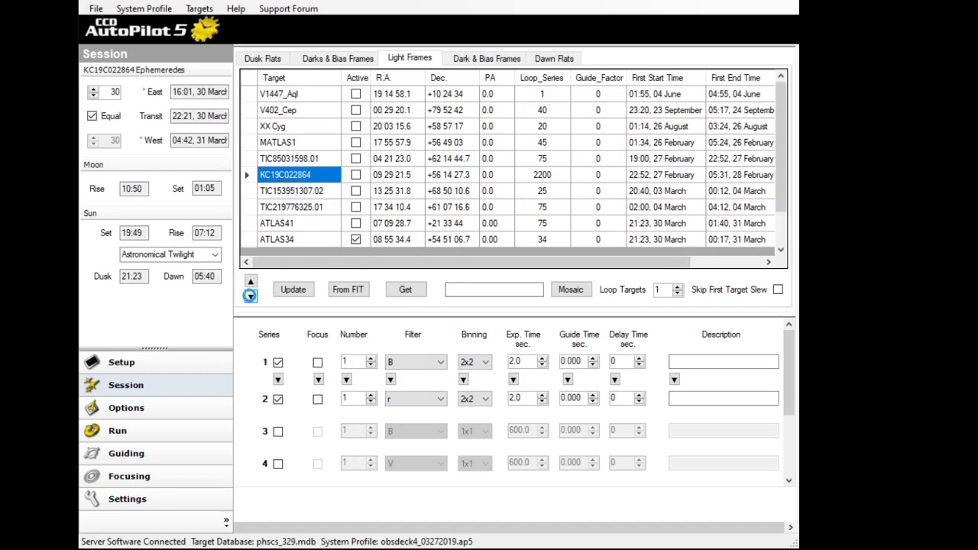
{"action": "left_click", "coordinate": [249, 295]}
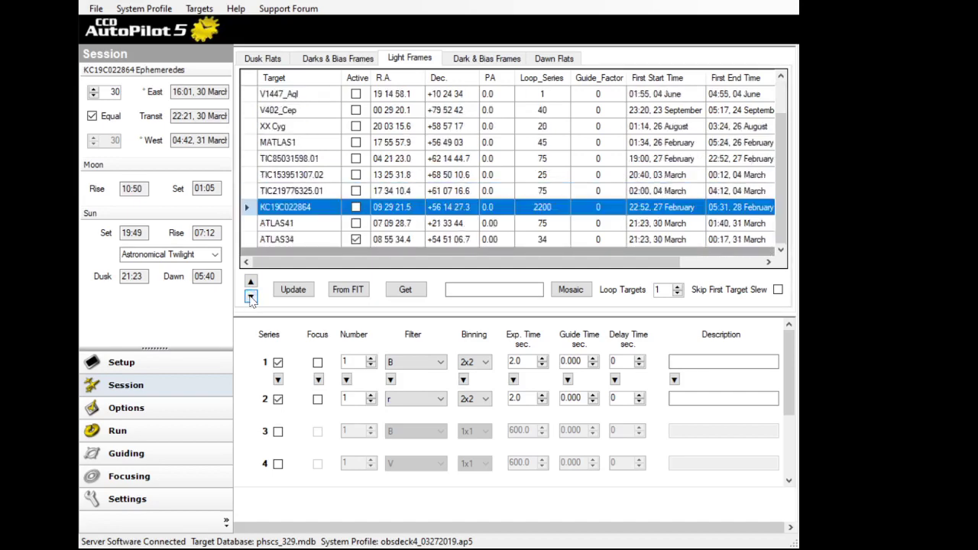
{"action": "left_click", "coordinate": [250, 296]}
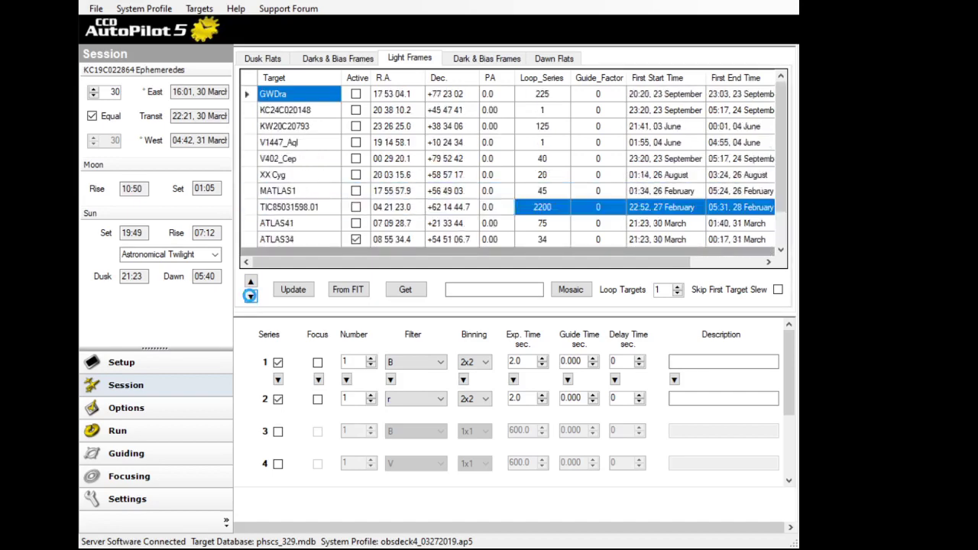
{"action": "left_click", "coordinate": [250, 295]}
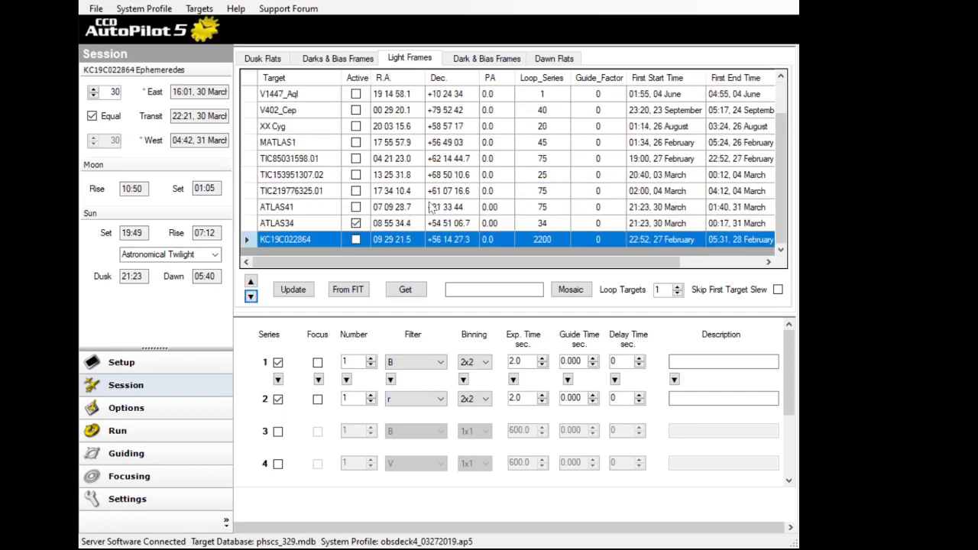
Step: Activate KC19C022864 and update the schedule so it runs 00:17 to 06:56 on 31 March
{"action": "left_click", "coordinate": [356, 240]}
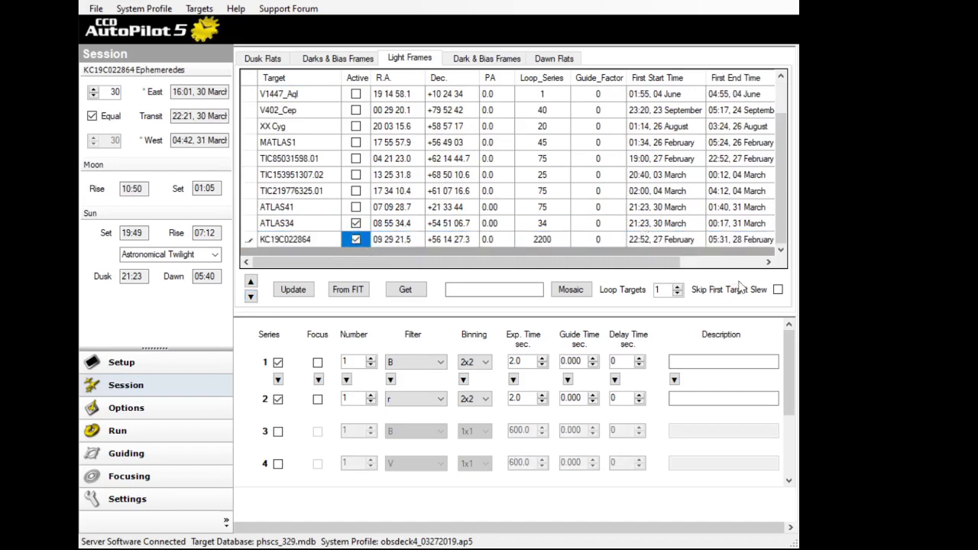
{"action": "left_click", "coordinate": [769, 284]}
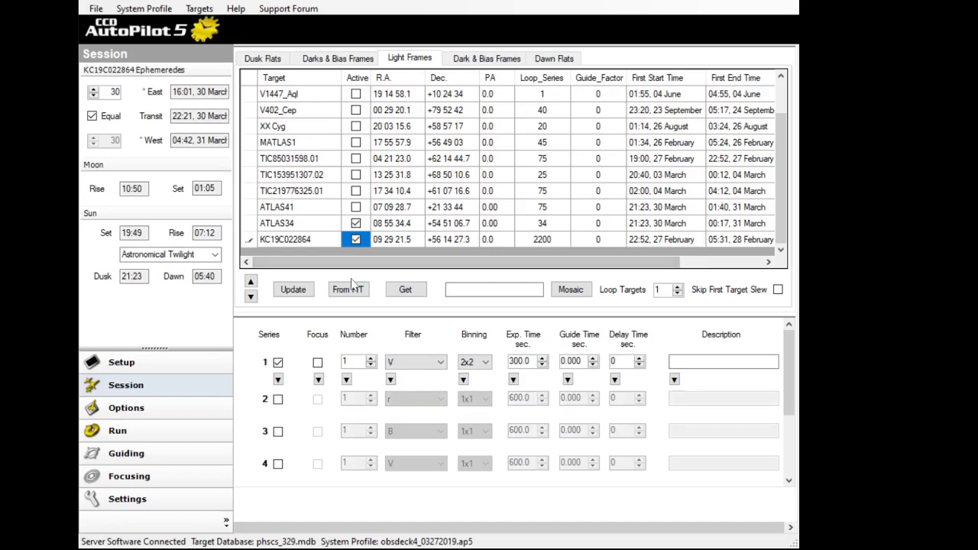
{"action": "left_click", "coordinate": [282, 224]}
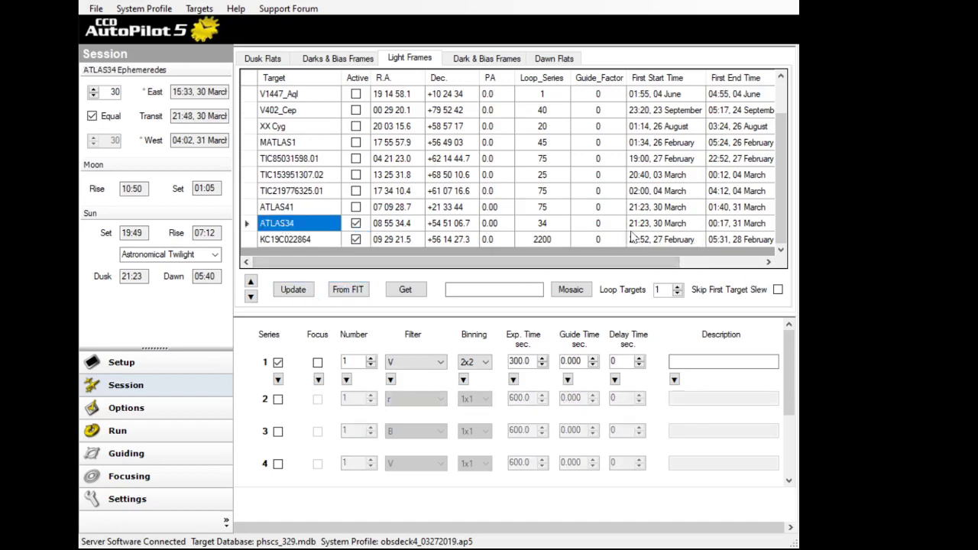
{"action": "left_click", "coordinate": [292, 290]}
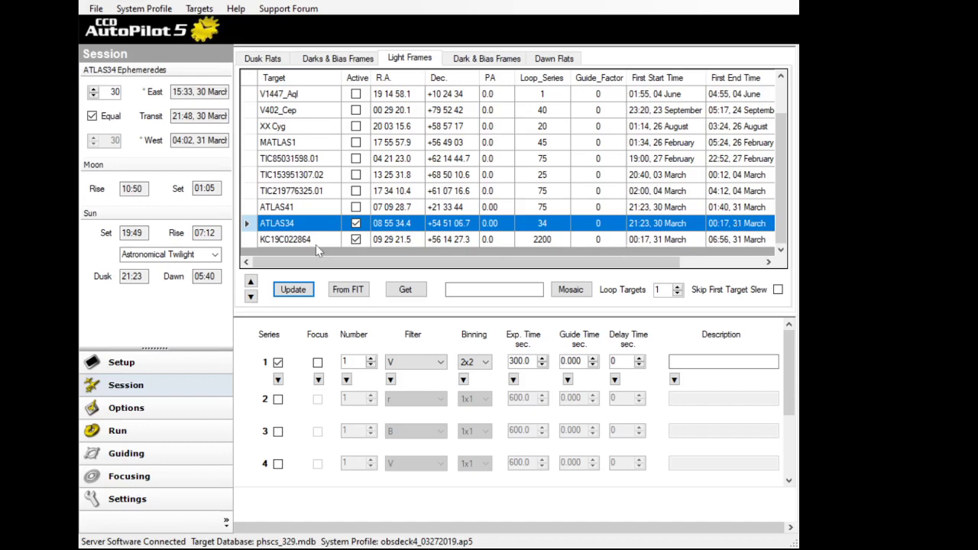
{"action": "left_click", "coordinate": [289, 242]}
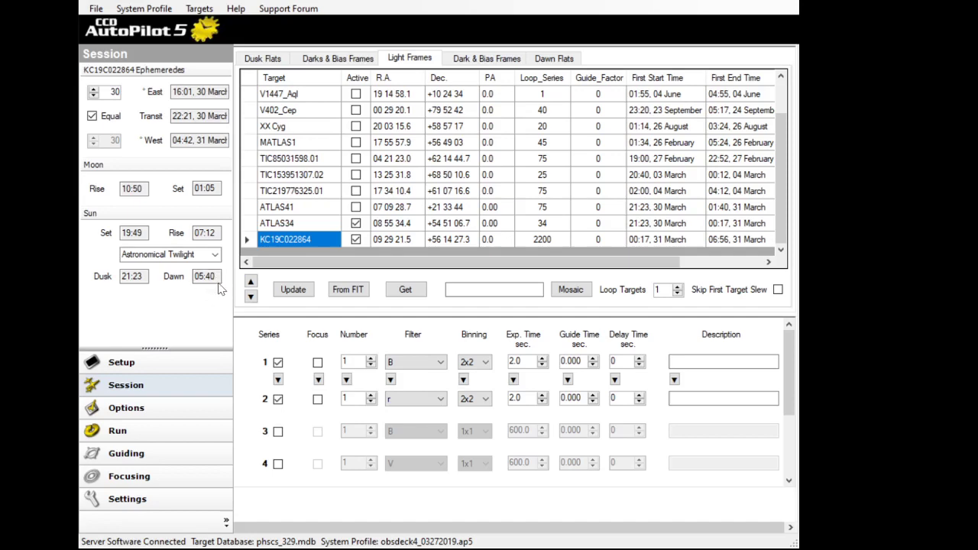
Step: Try KC19C022864 Loop_Series of 2000 and 1500, settling on 1700 to end at 05:26
{"action": "left_click", "coordinate": [545, 240]}
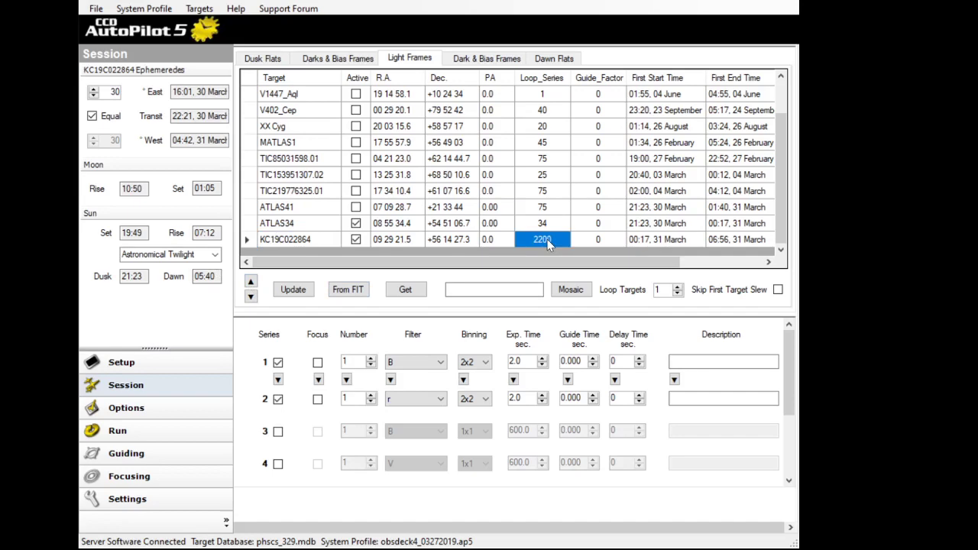
{"action": "left_click", "coordinate": [547, 239]}
{"action": "type", "text": "2000"}
{"action": "left_click", "coordinate": [293, 289]}
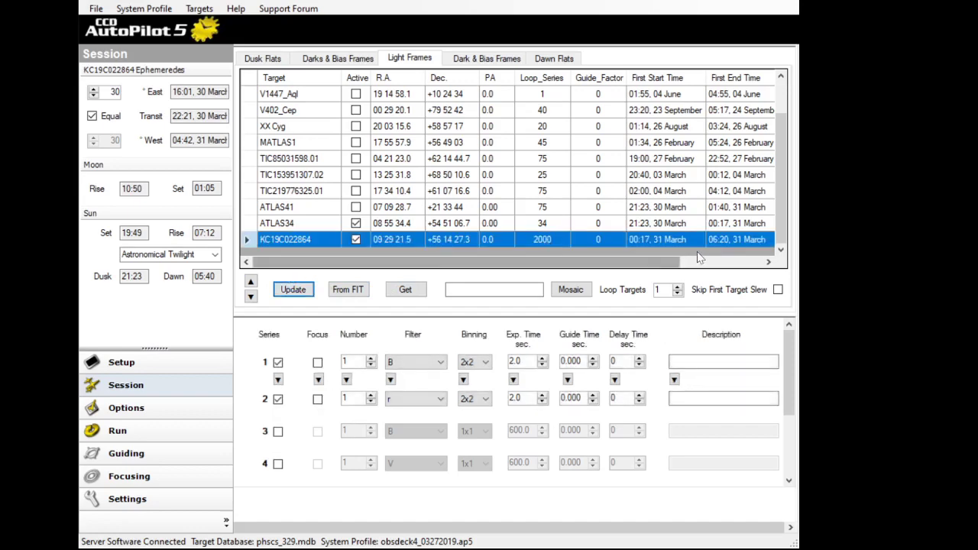
{"action": "left_click", "coordinate": [541, 239]}
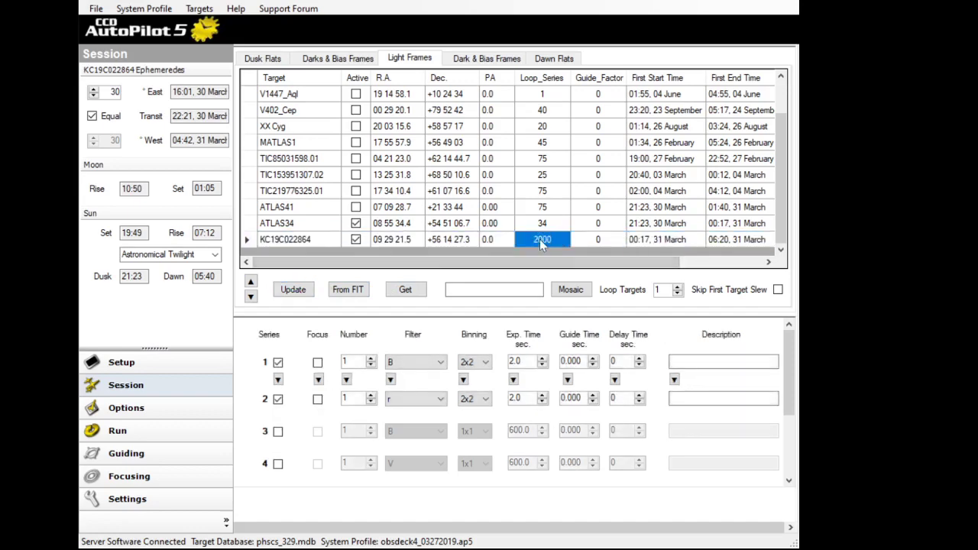
{"action": "type", "text": "1500"}
{"action": "left_click", "coordinate": [294, 289]}
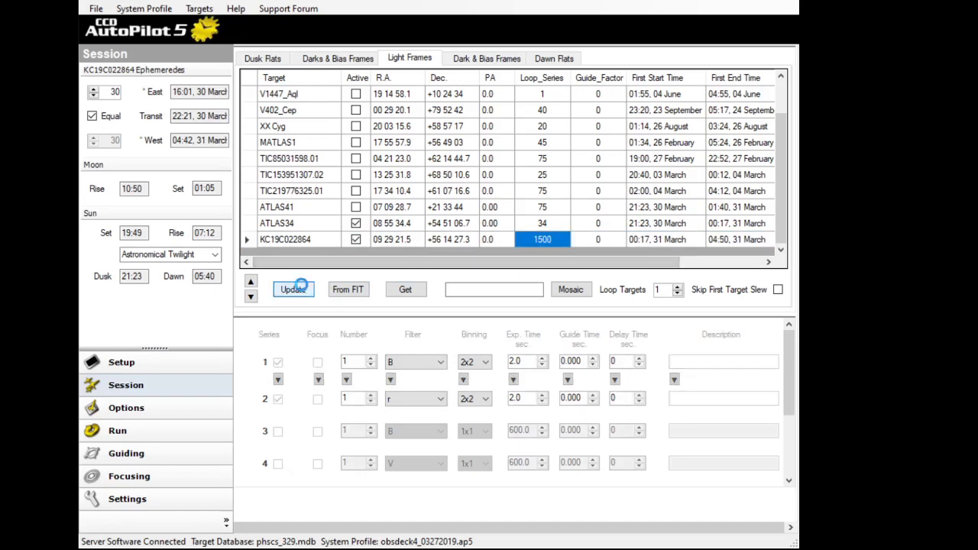
{"action": "left_click", "coordinate": [727, 245]}
{"action": "left_click", "coordinate": [540, 242]}
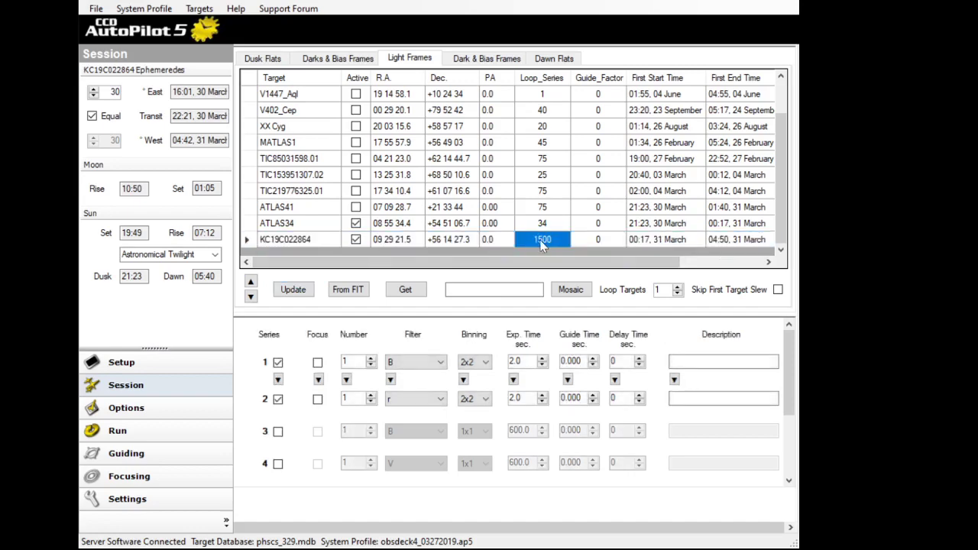
{"action": "type", "text": "1700"}
{"action": "left_click", "coordinate": [292, 290]}
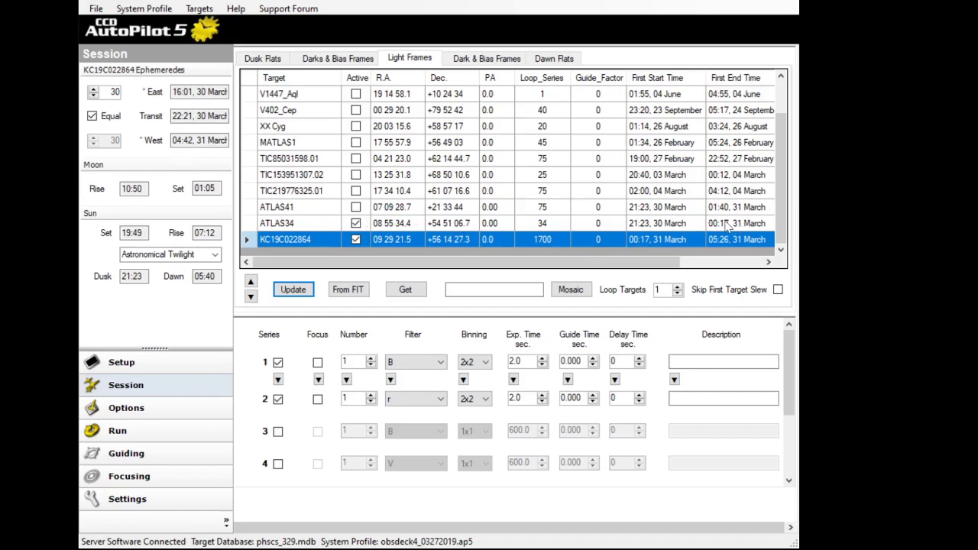
{"action": "left_click", "coordinate": [281, 223]}
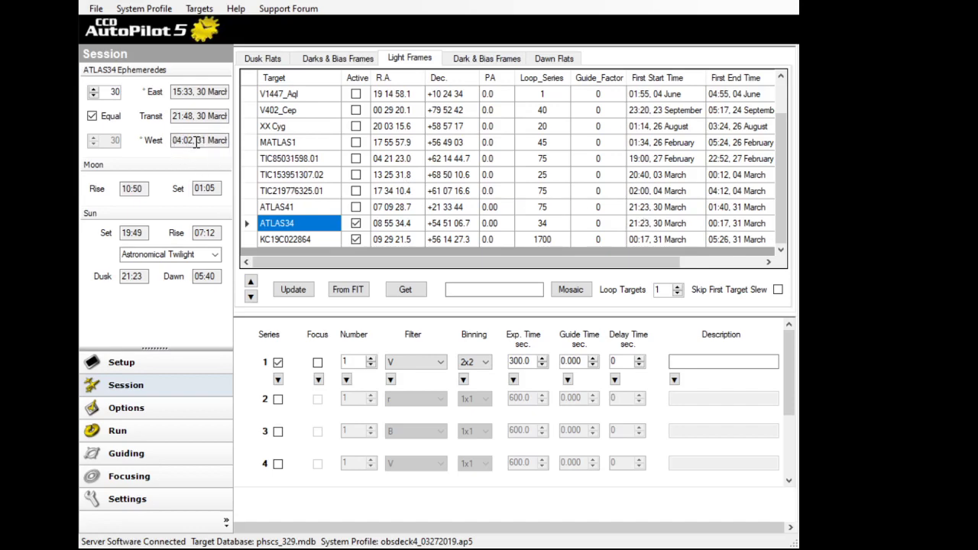
{"action": "left_click", "coordinate": [284, 239]}
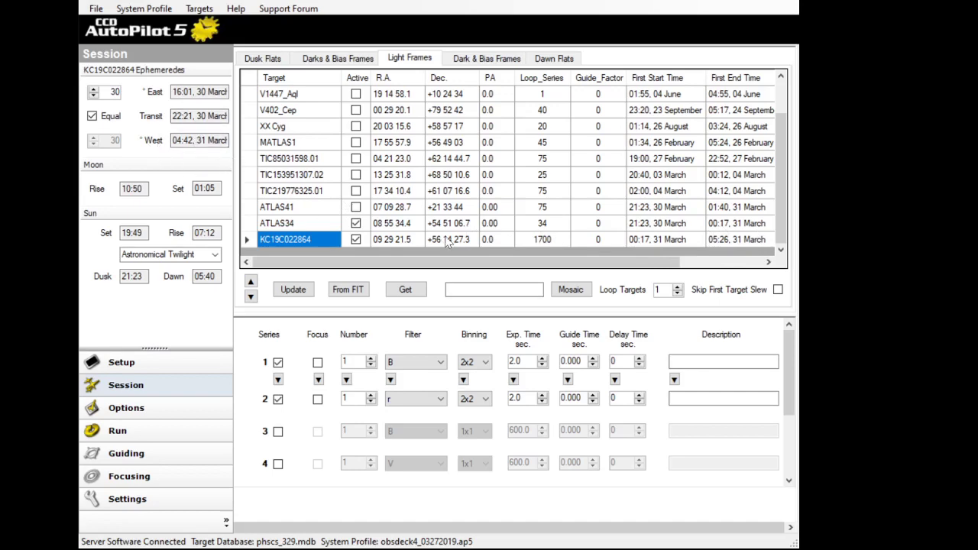
Step: Change KC19C022864's Loop_Series from 1700 to 1500, then 1400, ending imaging at 04:32
{"action": "left_click", "coordinate": [539, 240]}
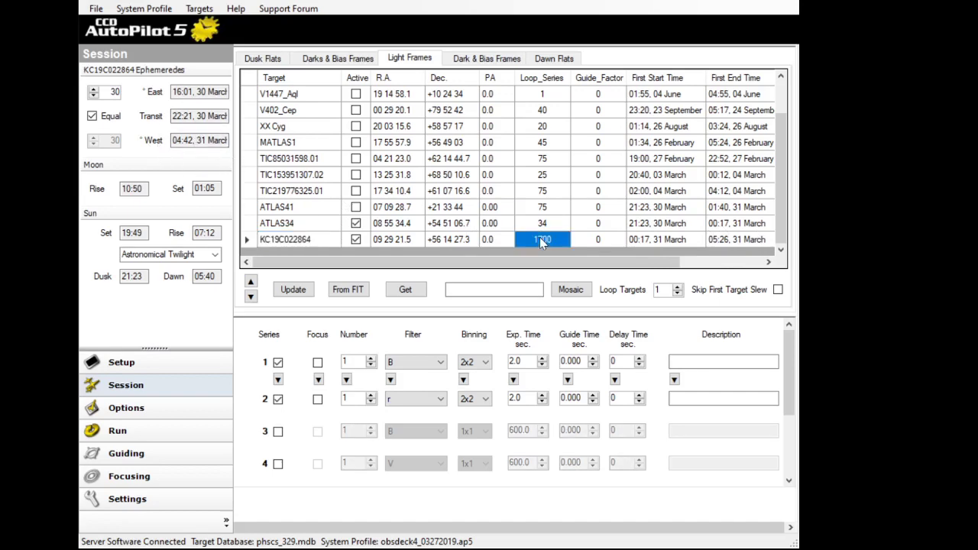
{"action": "type", "text": "1500"}
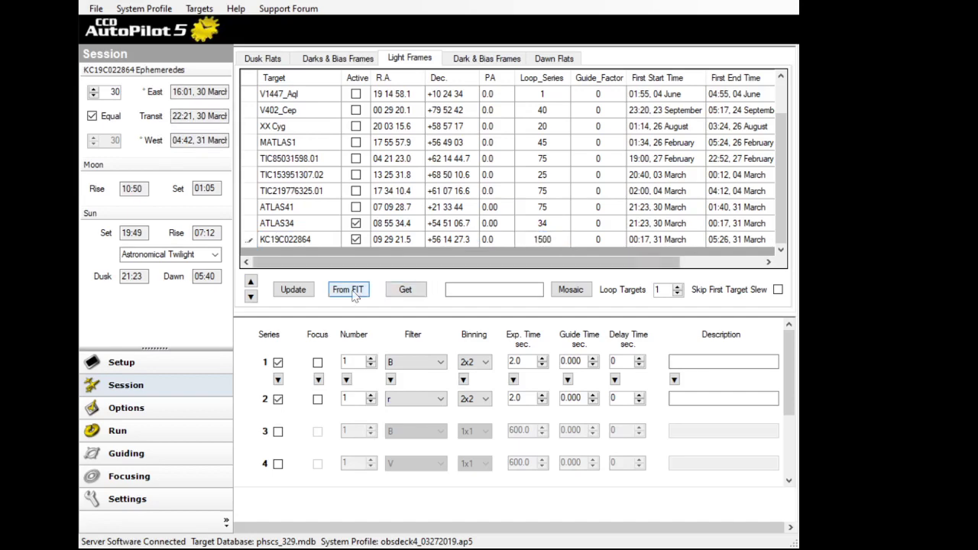
{"action": "left_click", "coordinate": [293, 289]}
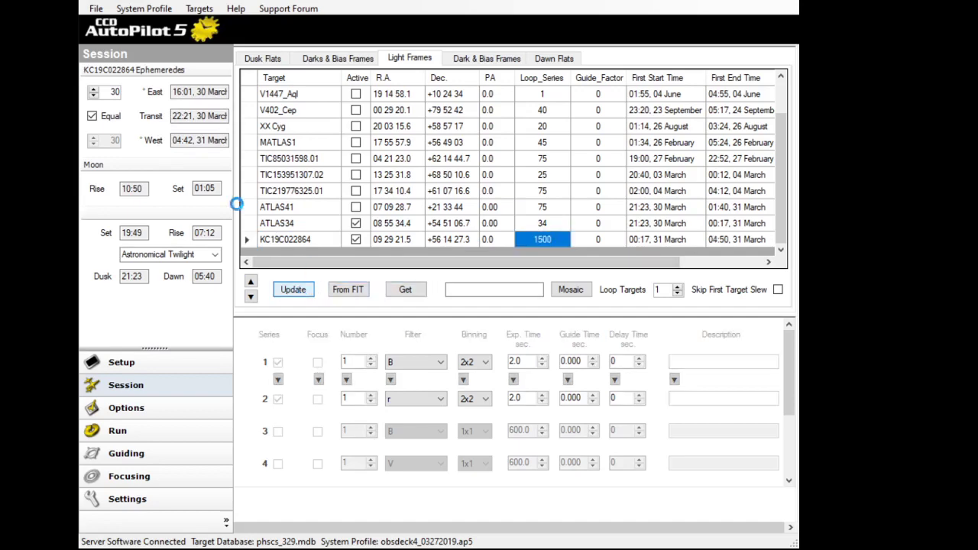
{"action": "left_click", "coordinate": [546, 242]}
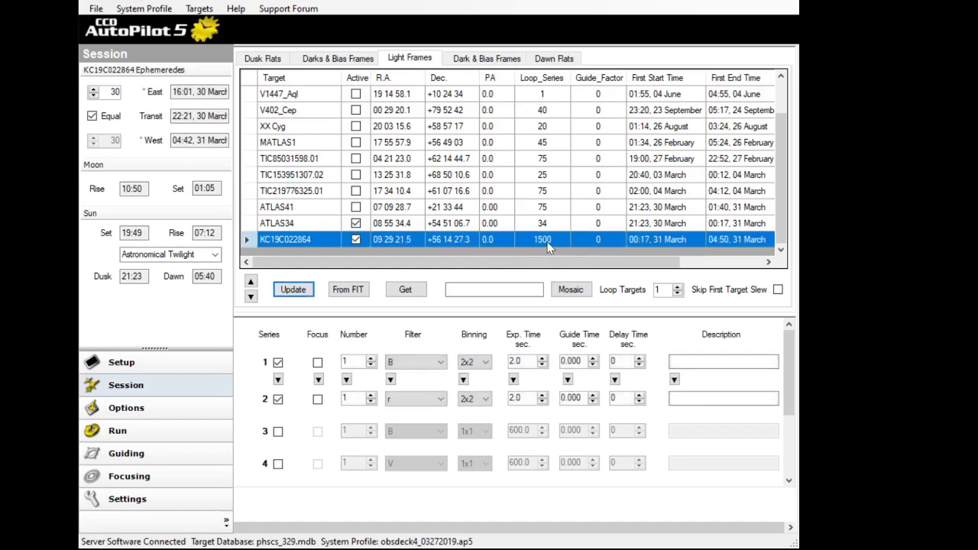
{"action": "left_click", "coordinate": [546, 241]}
{"action": "type", "text": "1400"}
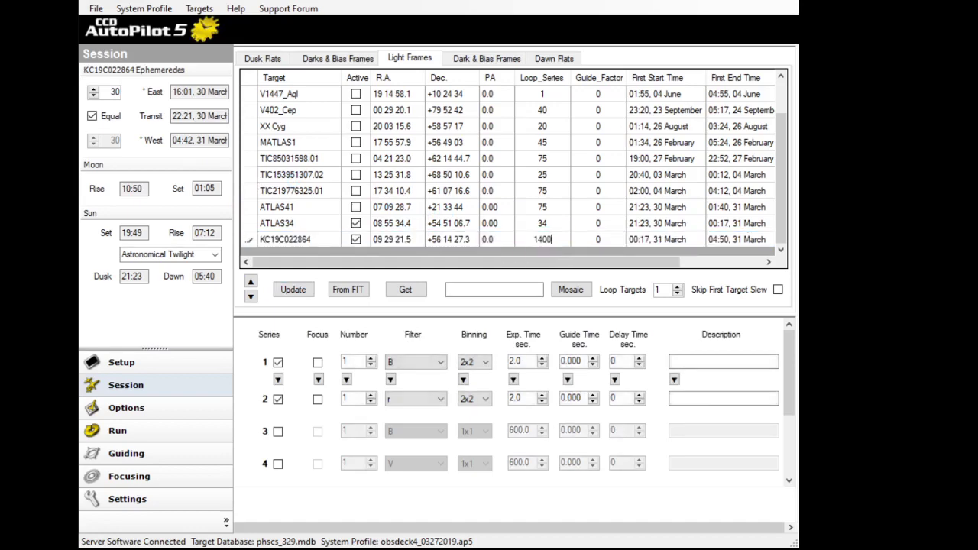
{"action": "left_click", "coordinate": [294, 290]}
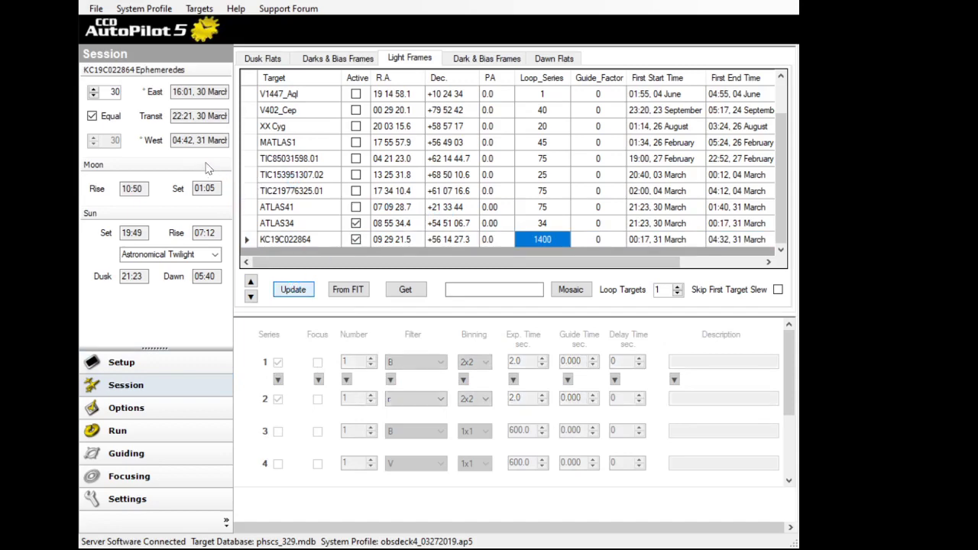
{"action": "left_click", "coordinate": [653, 242]}
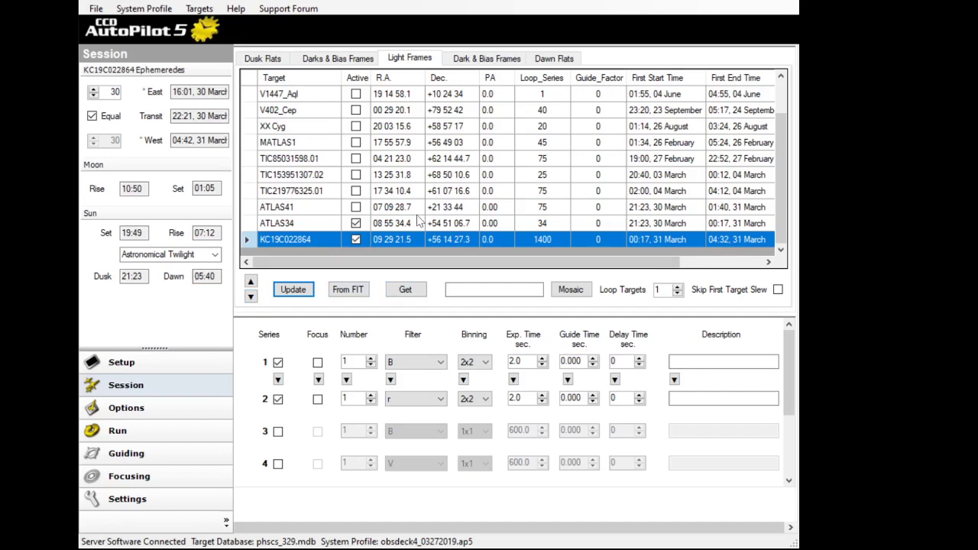
{"action": "scroll", "coordinate": [419, 221], "scroll_direction": "up", "scroll_amount": 1}
{"action": "scroll", "coordinate": [419, 221], "scroll_direction": "down", "scroll_amount": 1}
{"action": "left_click", "coordinate": [460, 289]}
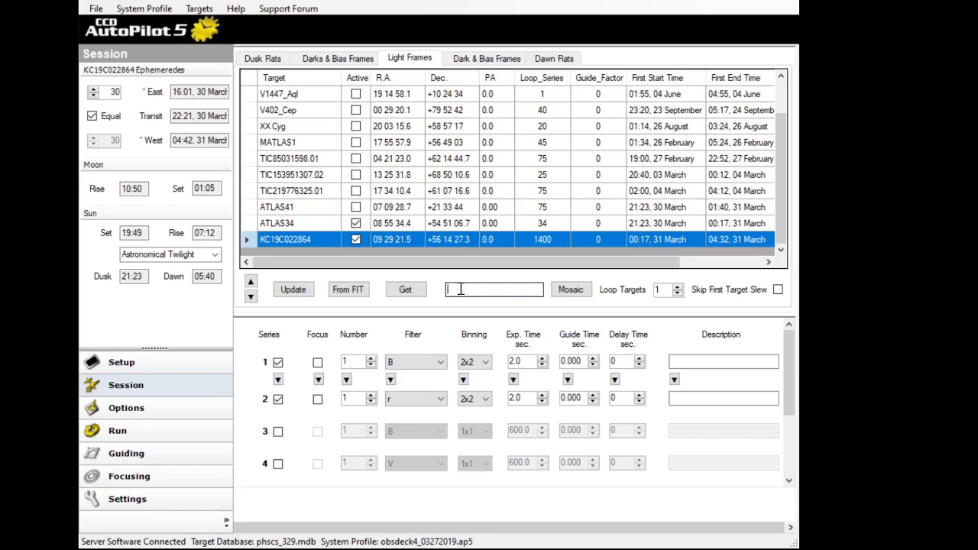
{"action": "left_click", "coordinate": [412, 296]}
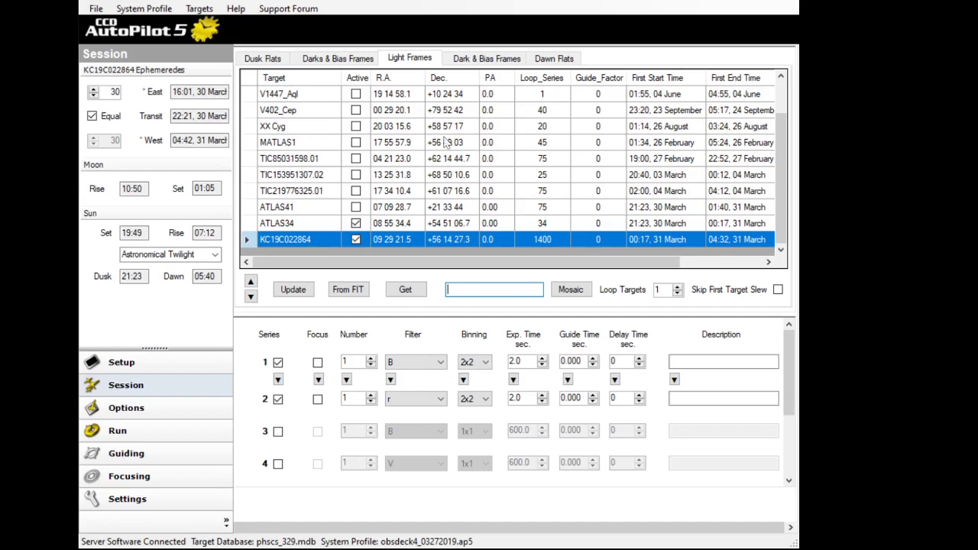
Step: Open the Dusk Flats tab showing 18:52 dusk and 06:34 dawn flat starts
{"action": "left_click", "coordinate": [264, 59]}
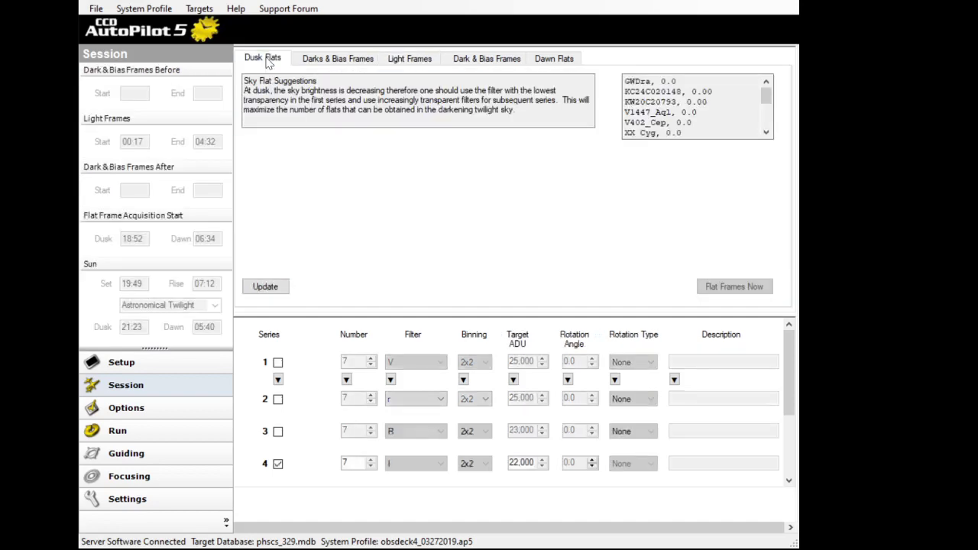